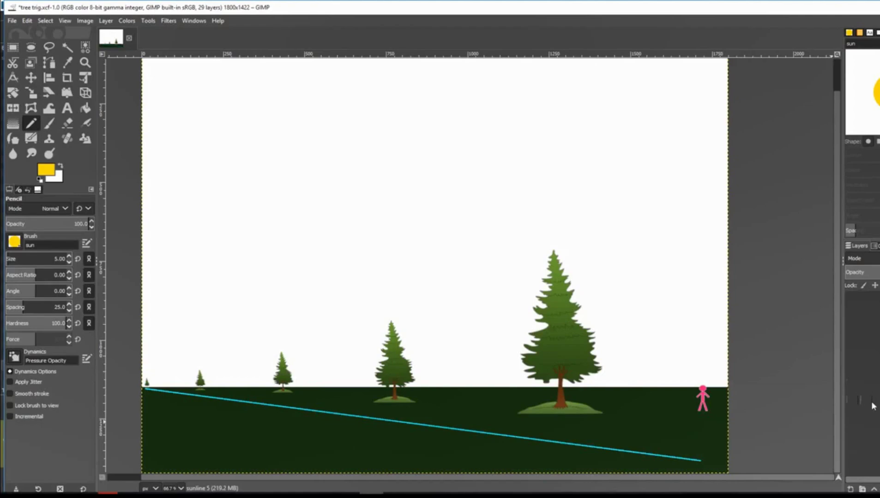
Make the sun, sun line and pale suns layers visible in the Layers panel.
left_click(852, 400)
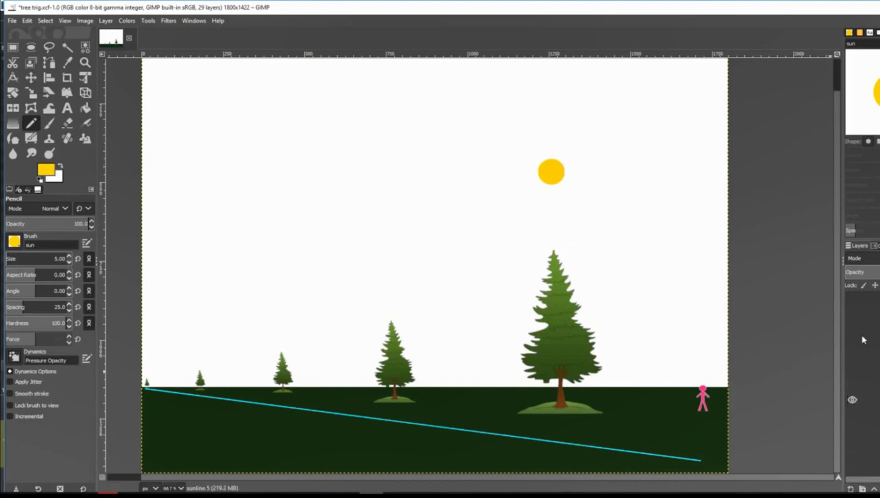
left_click(851, 321)
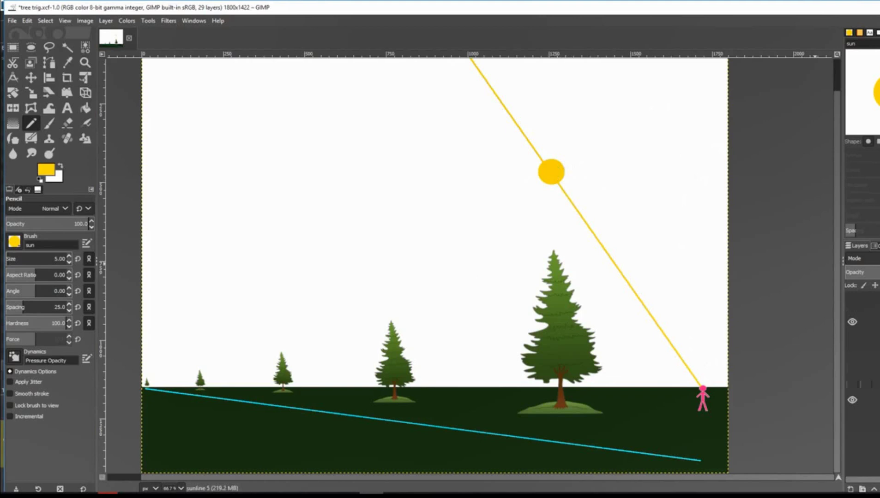
scroll(862, 364, "down", 1)
scroll(863, 364, "down", 1)
scroll(868, 410, "up", 1)
scroll(868, 409, "up", 1)
left_click(852, 420)
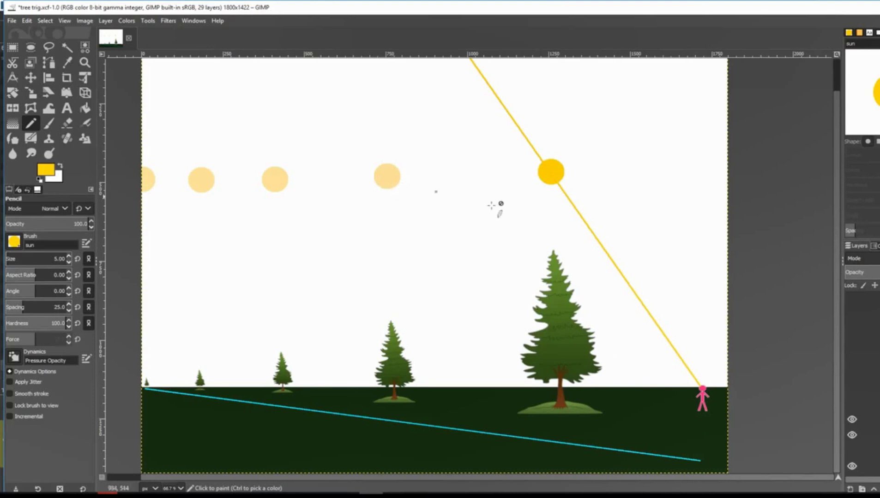
Hide the pink sight line over the trees and show the second sun and its sun line.
left_click(856, 328)
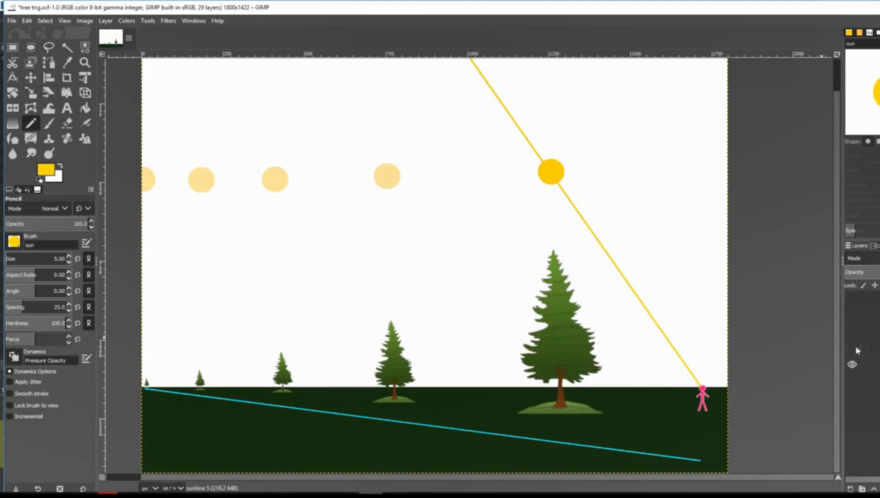
left_click(852, 349)
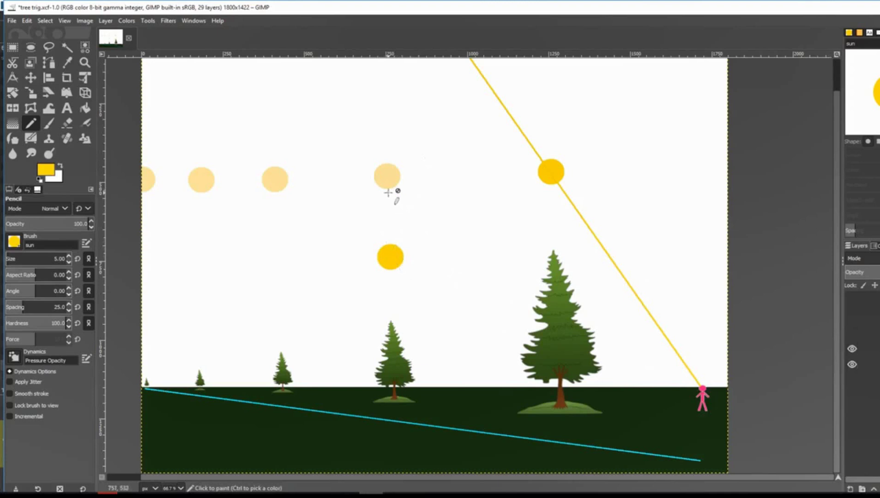
left_click(852, 312)
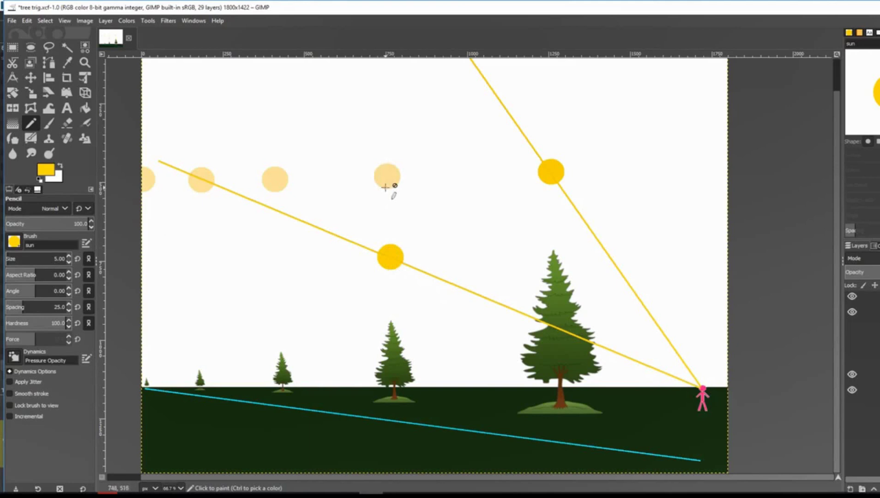
scroll(878, 338, "up", 1)
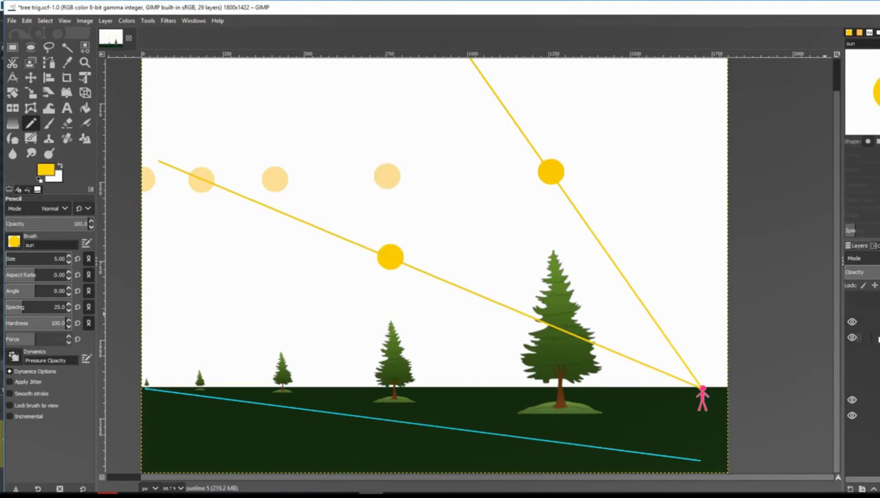
Make the three remaining sun layers and their three sunline layers visible.
left_click(852, 385)
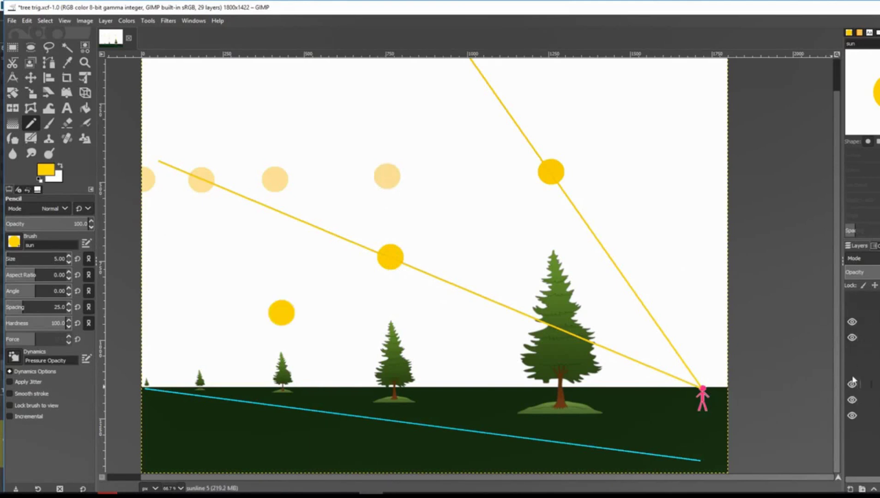
left_click(852, 369)
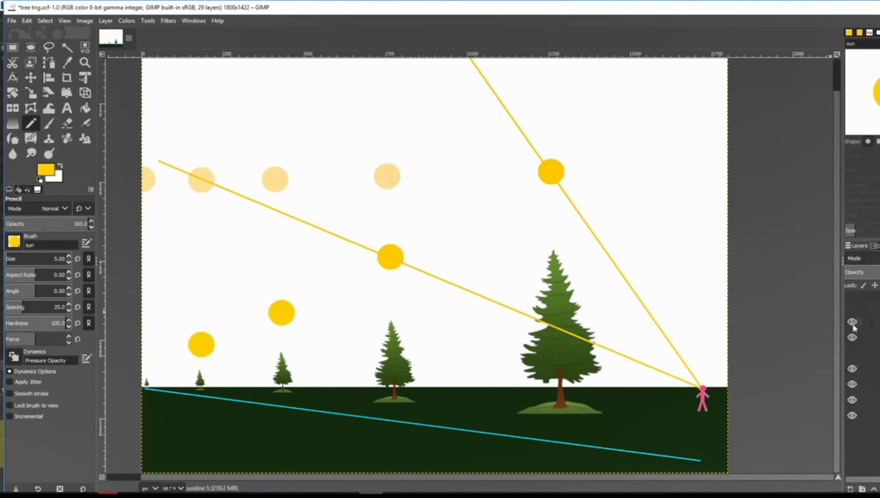
left_click(852, 354)
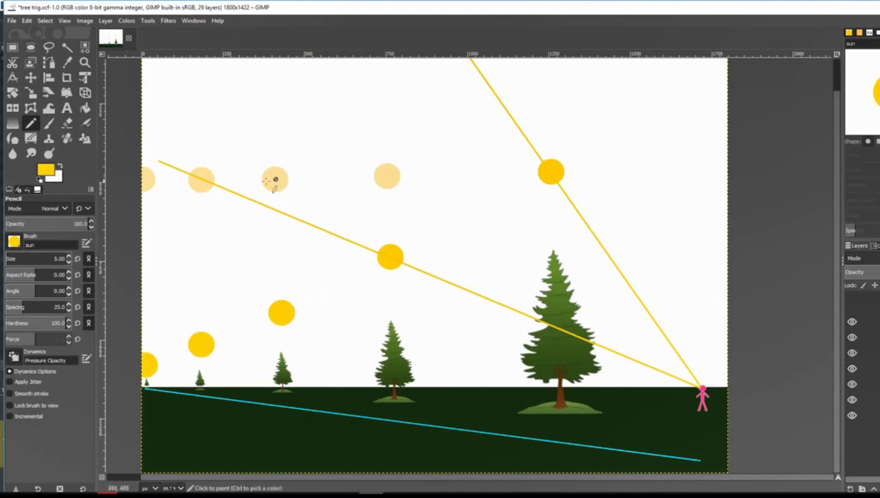
left_click(852, 308)
left_click(853, 322)
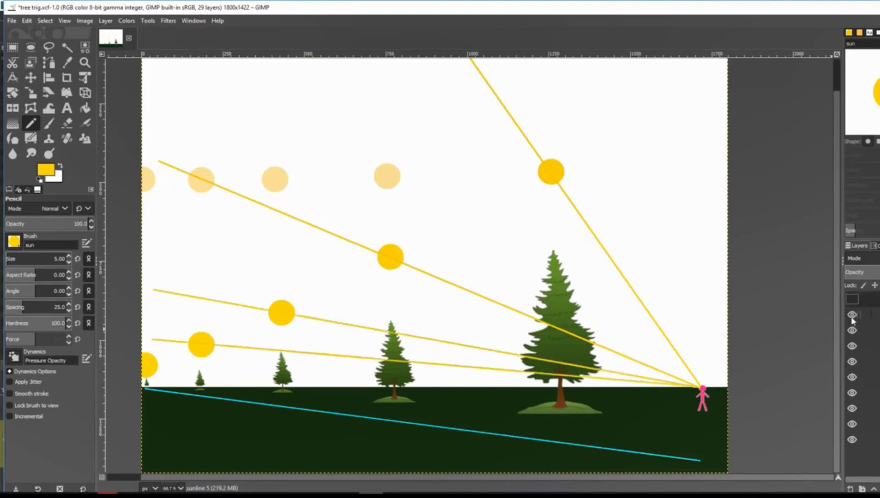
left_click(852, 300)
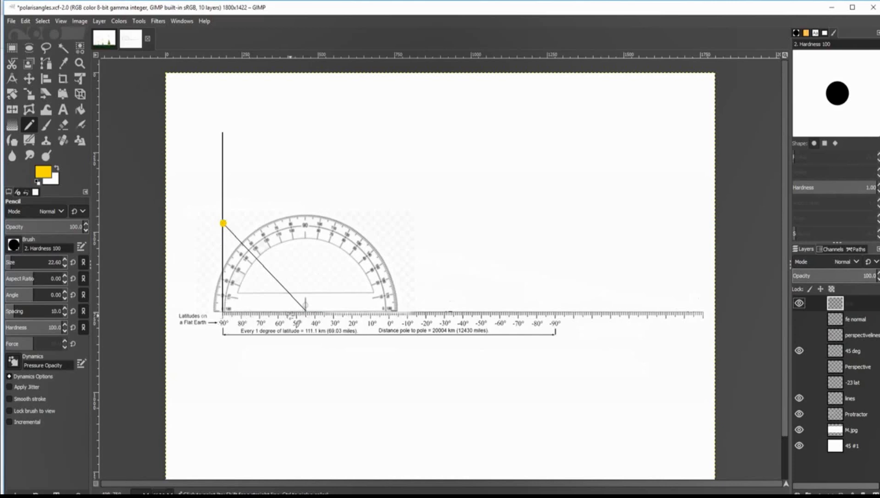
Move the Protractor layer right onto the vertical line, then ready the Pencil on the lines layer.
left_click(851, 415)
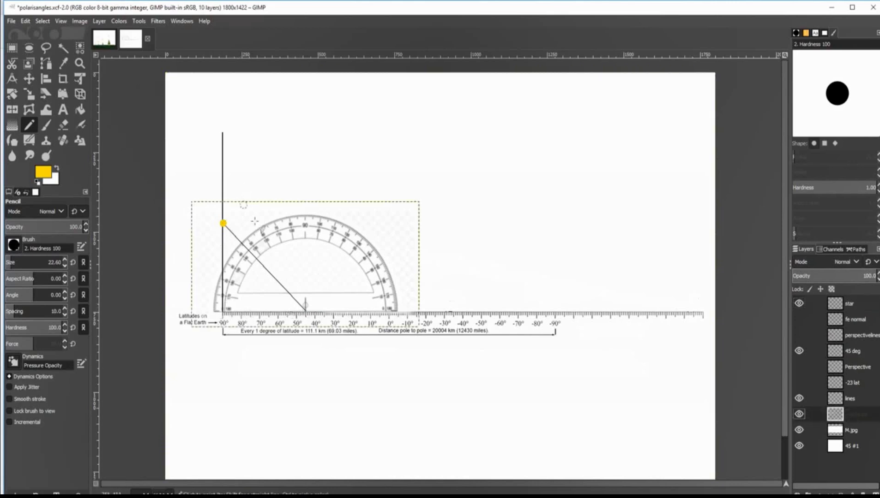
left_click(29, 78)
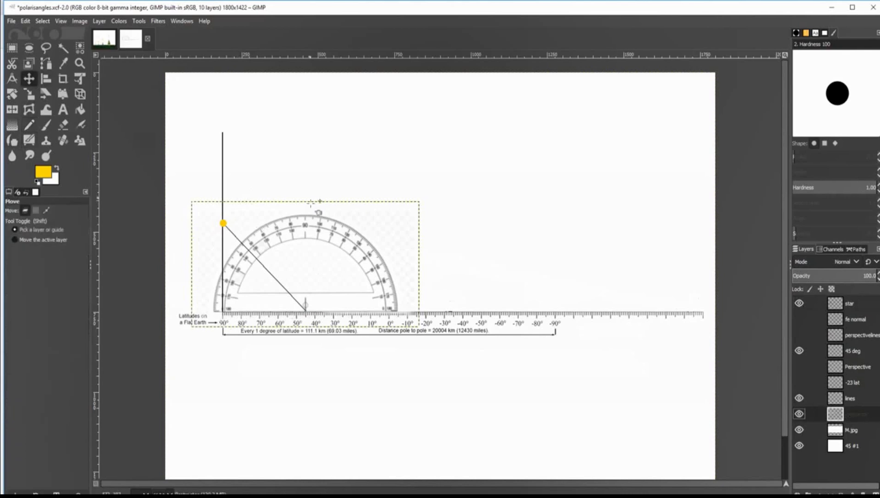
left_click_drag(371, 224, 398, 223)
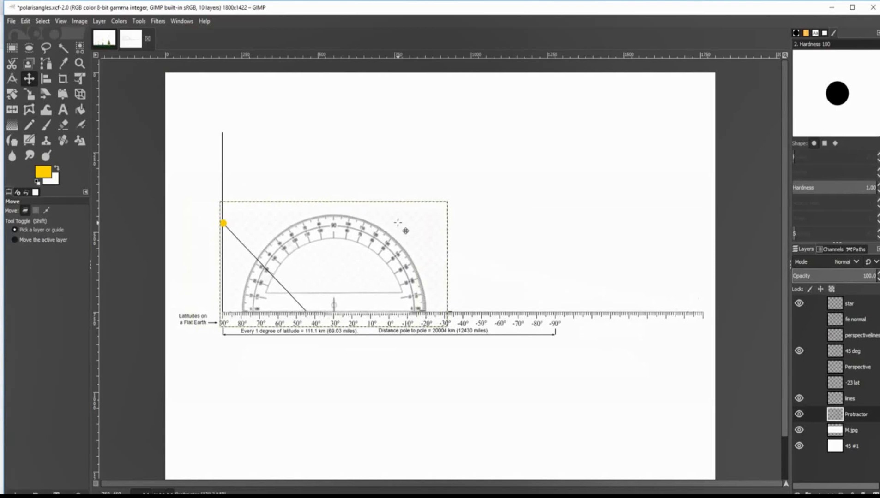
left_click(29, 125)
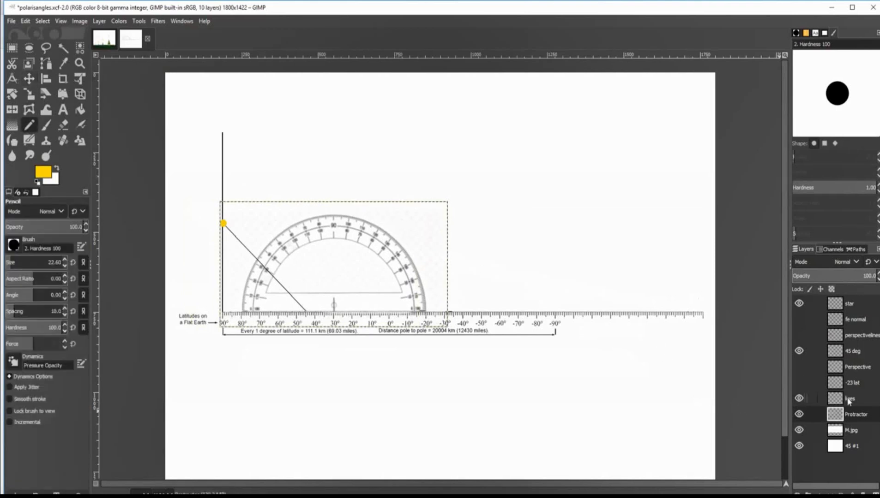
left_click(844, 397)
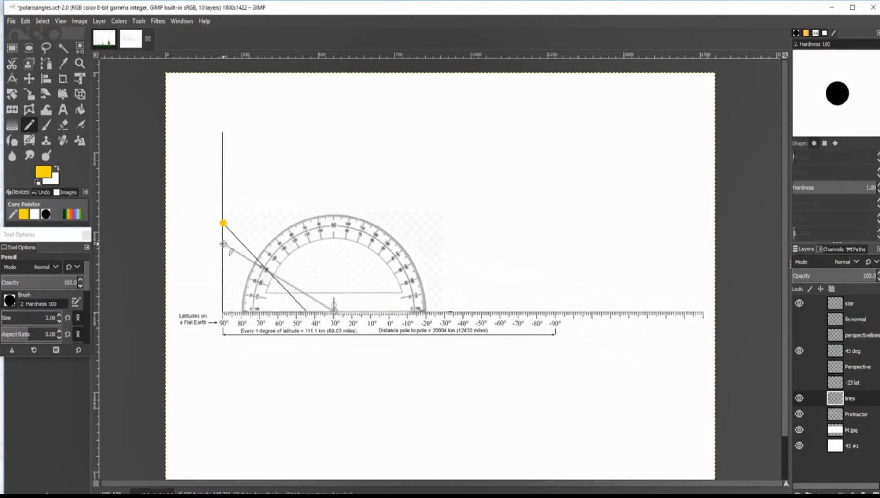
Draw a yellow line to the 30° mark, hide lines and Protractor, and show perspectivelines.
left_click(222, 244, "shift")
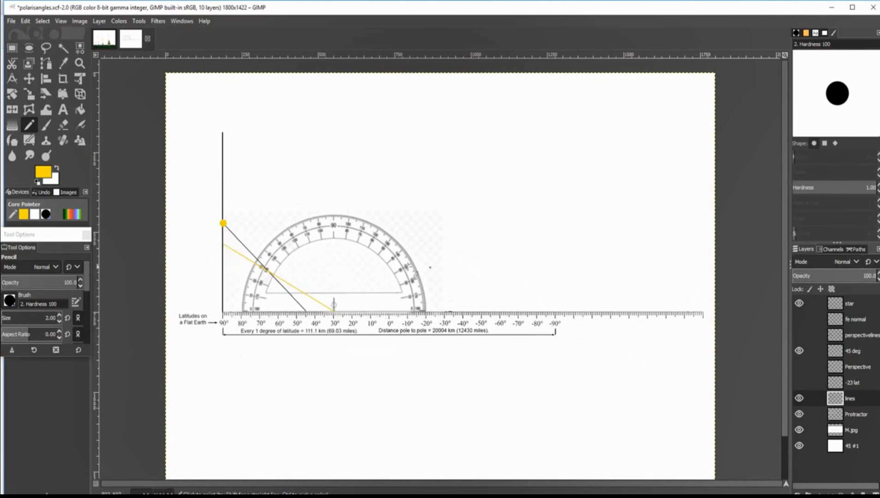
left_click(797, 399)
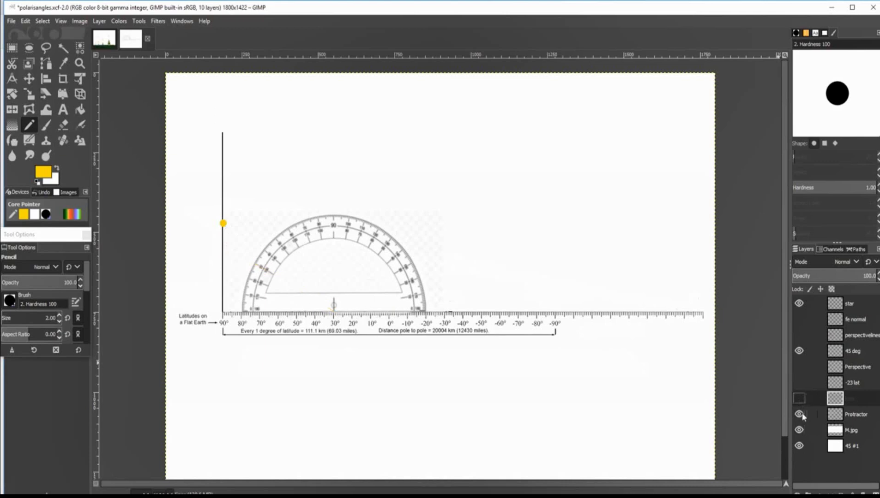
left_click(799, 415)
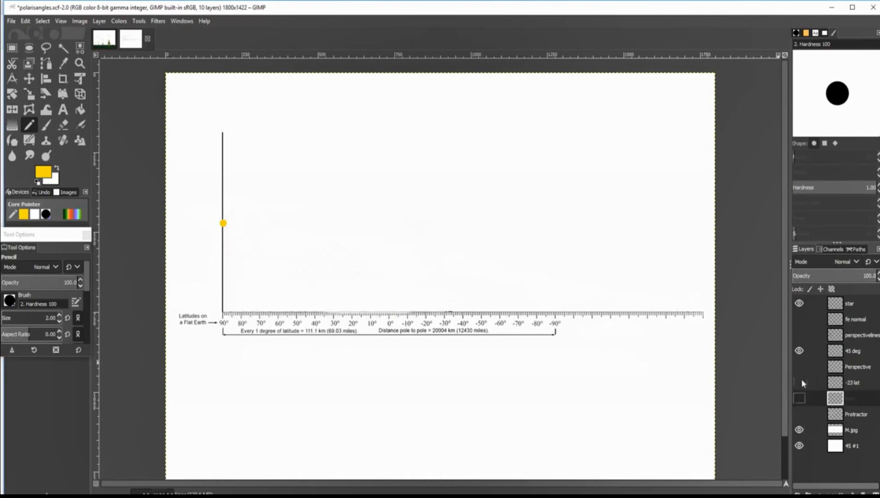
left_click(798, 336)
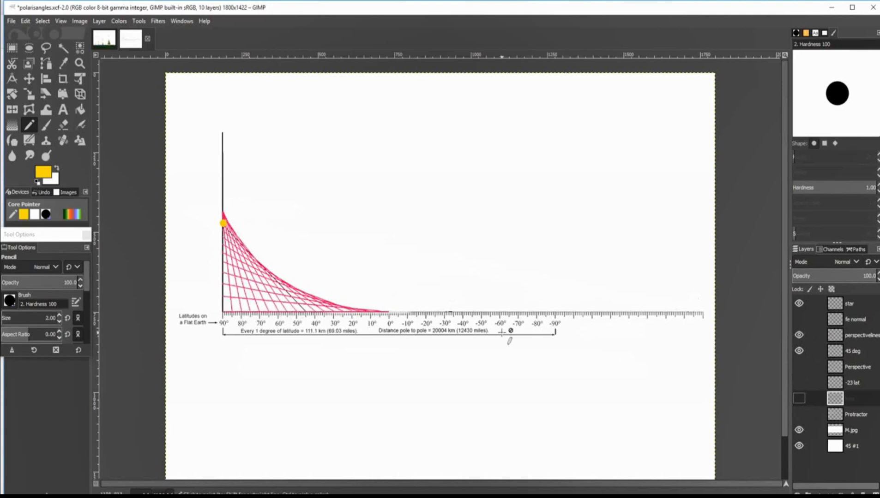